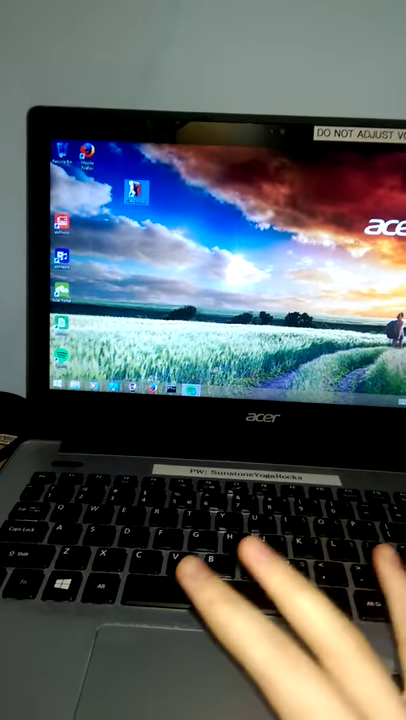
{"action": "key", "text": "super+e"}
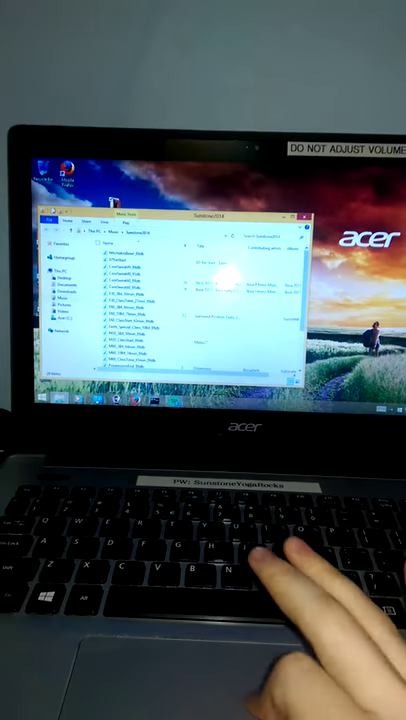
{"action": "key", "text": "Down"}
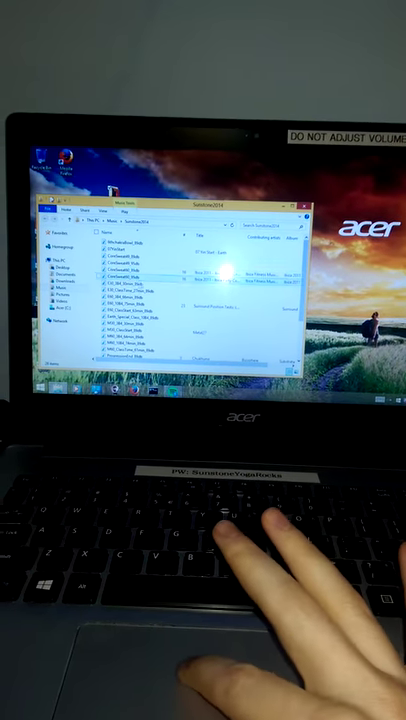
{"action": "key", "text": "alt+F4"}
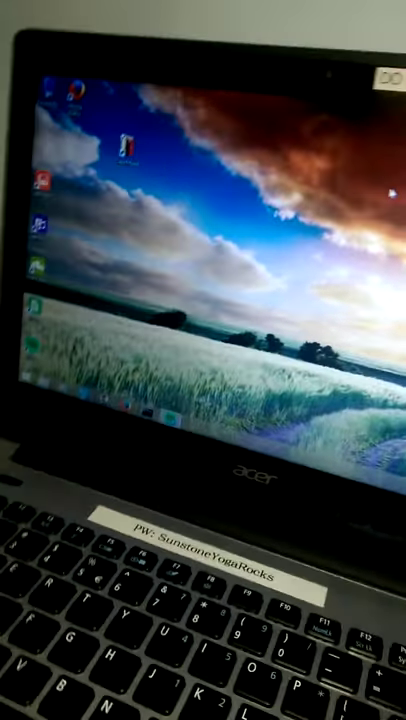